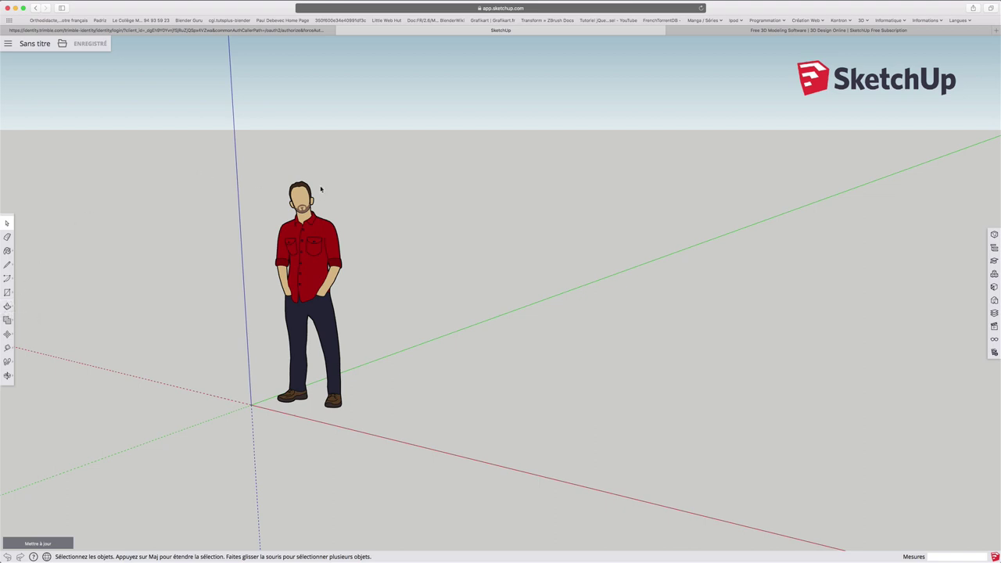
# - Zoom and orbit around the figure, looking down onto the ground, then tilt back to the horizon
pyautogui.scroll(-2, 321, 189)
pyautogui.moveTo(244, 262)
pyautogui.mouseDown(button='middle')
pyautogui.moveTo(414, 263)
pyautogui.moveTo(491, 251)
pyautogui.moveTo(482, 260)
pyautogui.mouseUp(button='middle')
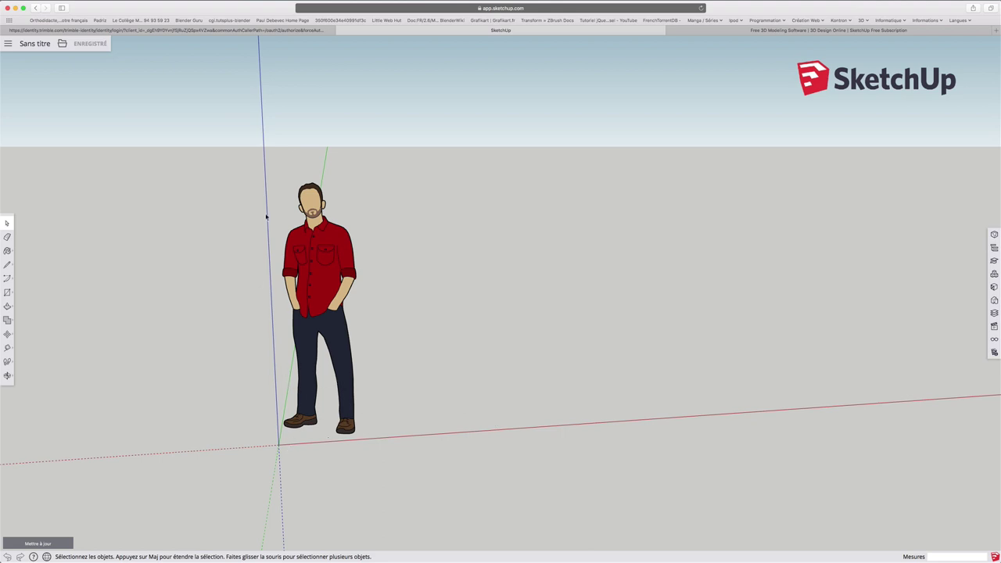
pyautogui.moveTo(500, 293)
pyautogui.mouseDown(button='middle')
pyautogui.moveTo(431, 297)
pyautogui.moveTo(376, 326)
pyautogui.mouseUp(button='middle')
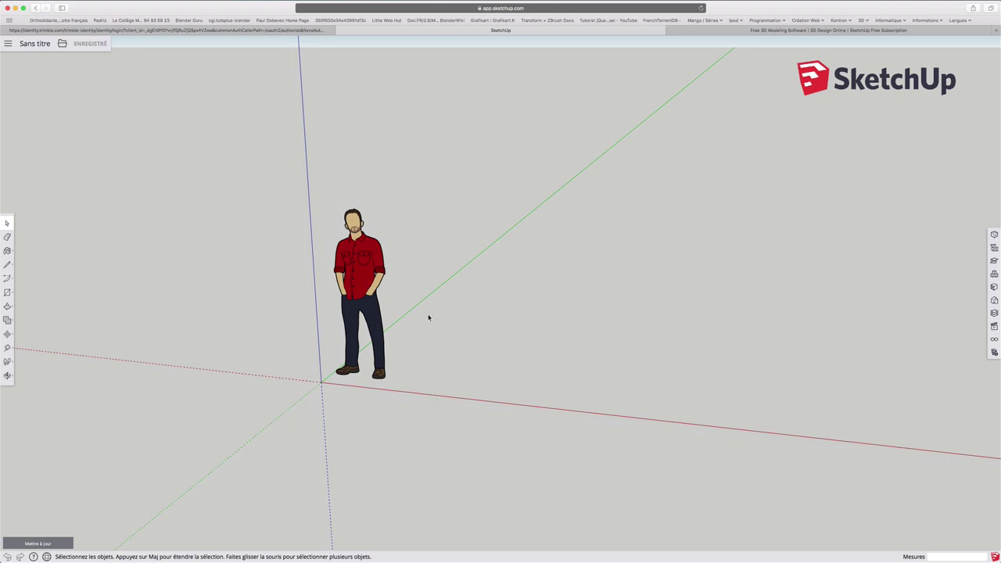
pyautogui.moveTo(330, 278); pyautogui.dragTo(398, 268, button='middle')
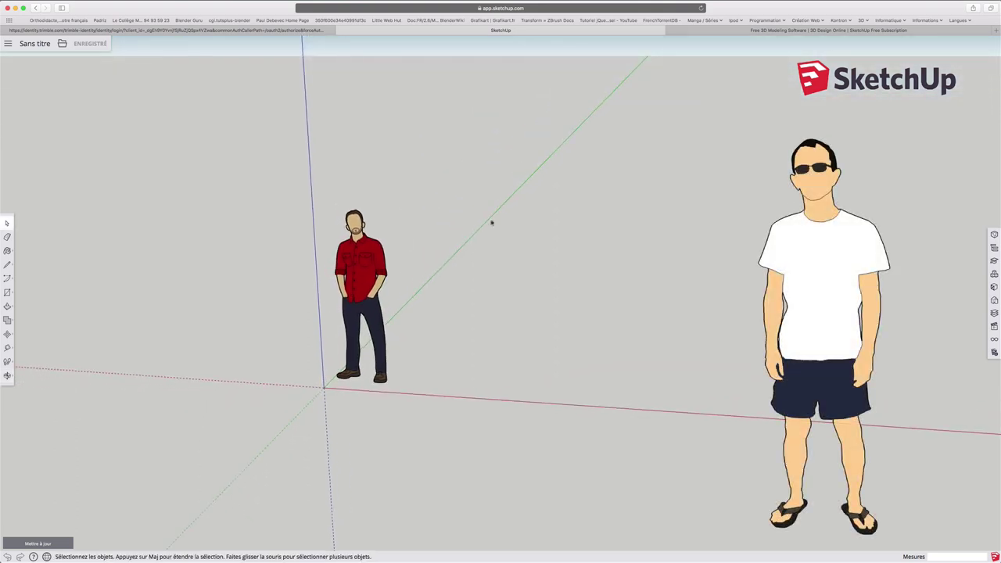
pyautogui.moveTo(474, 237); pyautogui.dragTo(353, 266, button='middle')
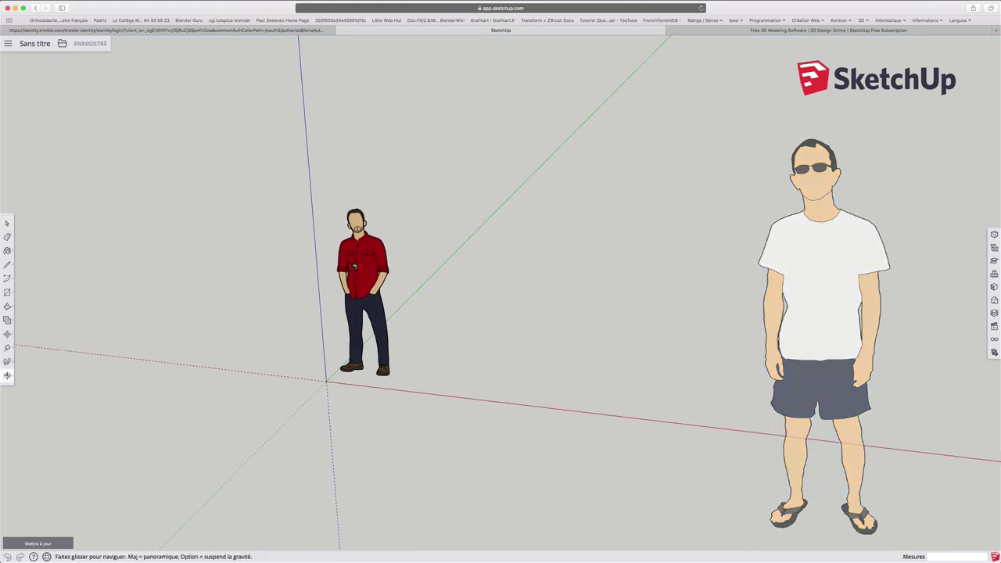
pyautogui.scroll(3, 364, 267)
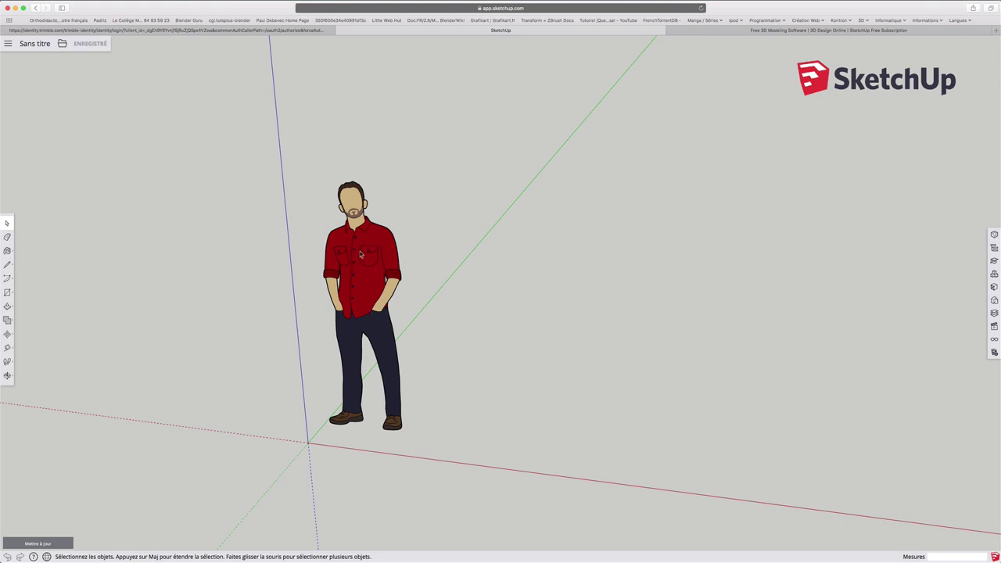
pyautogui.moveTo(478, 284)
pyautogui.mouseDown(button='middle')
pyautogui.moveTo(528, 280)
pyautogui.moveTo(428, 276)
pyautogui.moveTo(531, 225)
pyautogui.moveTo(539, 84)
pyautogui.mouseUp(button='middle')
pyautogui.scroll(-3, 428, 272)
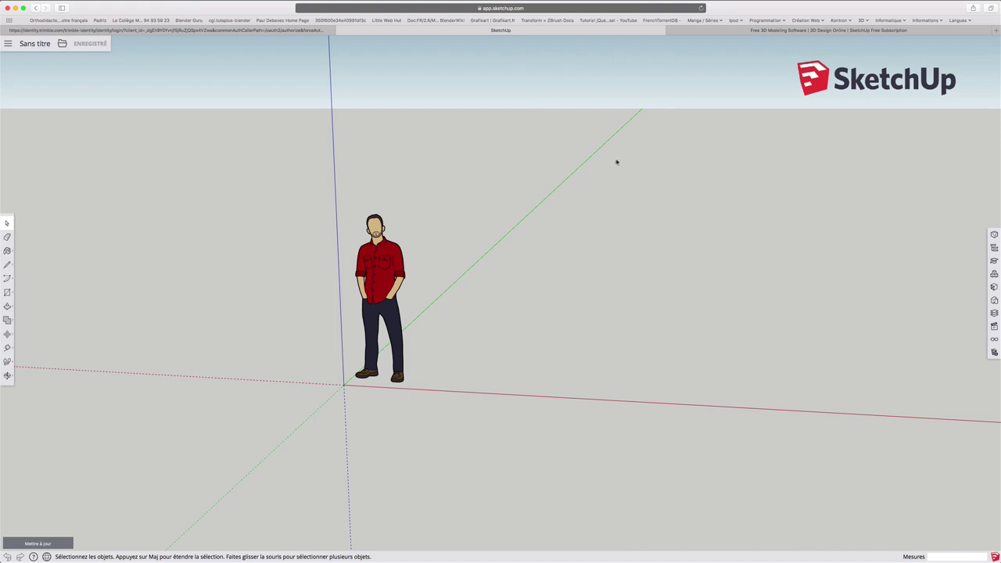
pyautogui.moveTo(621, 195); pyautogui.dragTo(594, 205, button='middle')
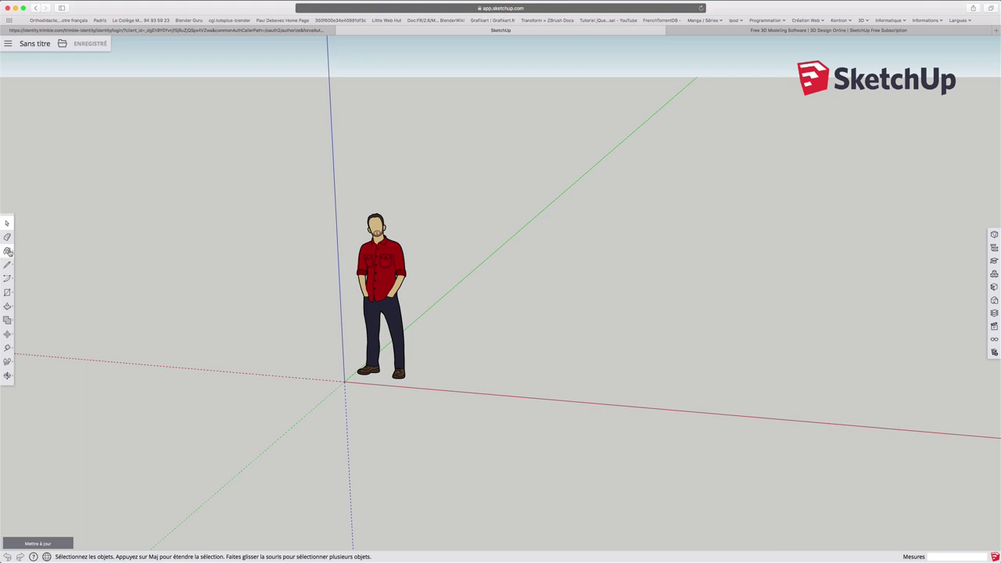
pyautogui.click(8, 267)
pyautogui.press('space')
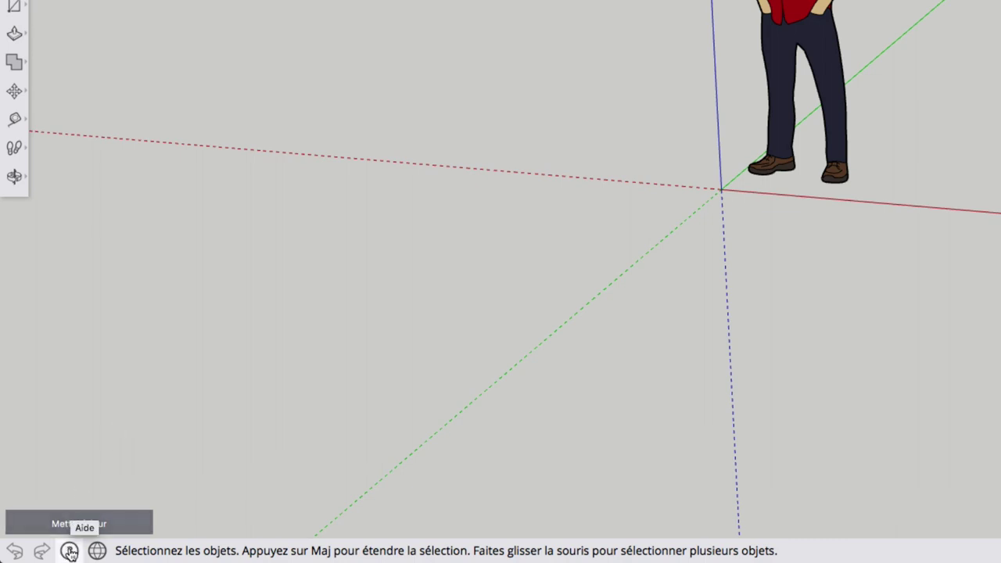
pyautogui.click(68, 553)
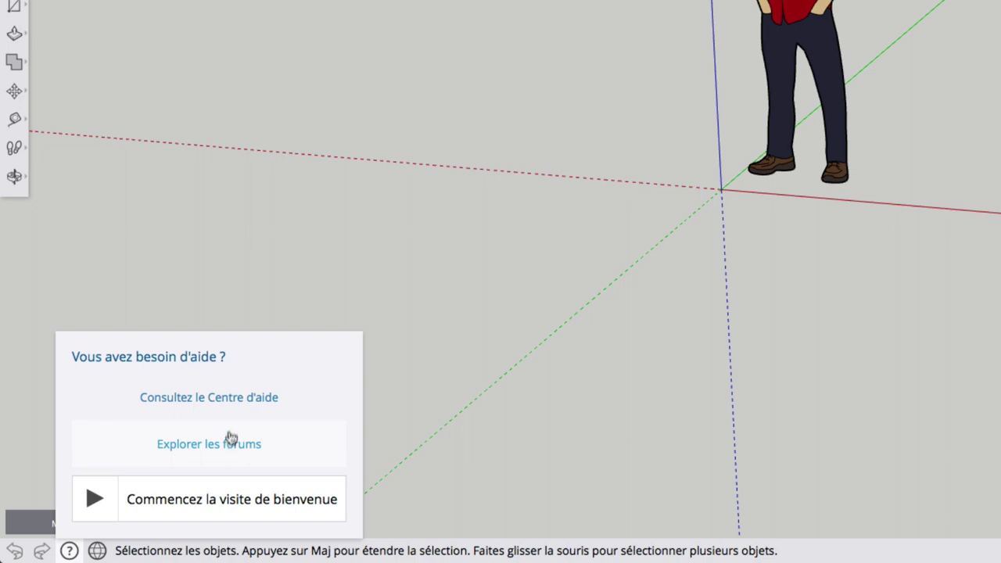
pyautogui.click(403, 387)
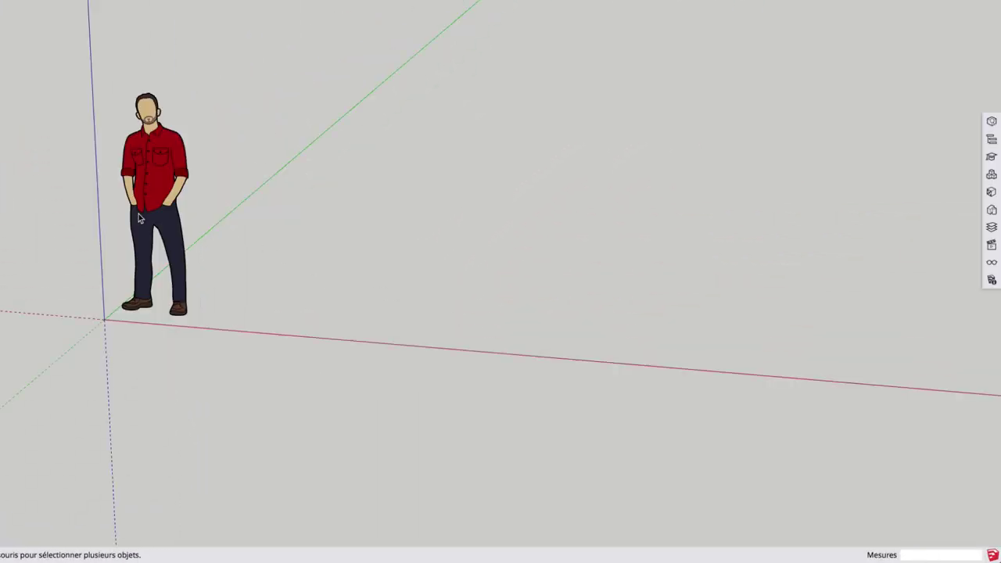
# - With the Rectangle tool, draw a 4' 6 3/16" by 6' 7 7/8" rectangle beside the figure
pyautogui.click(10, 201)
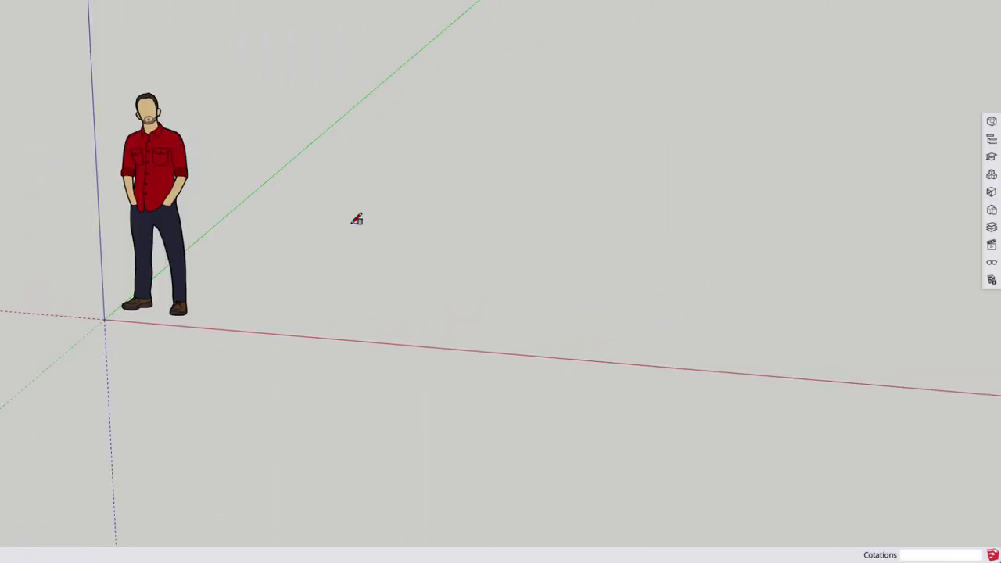
pyautogui.click(351, 224)
pyautogui.click(469, 298)
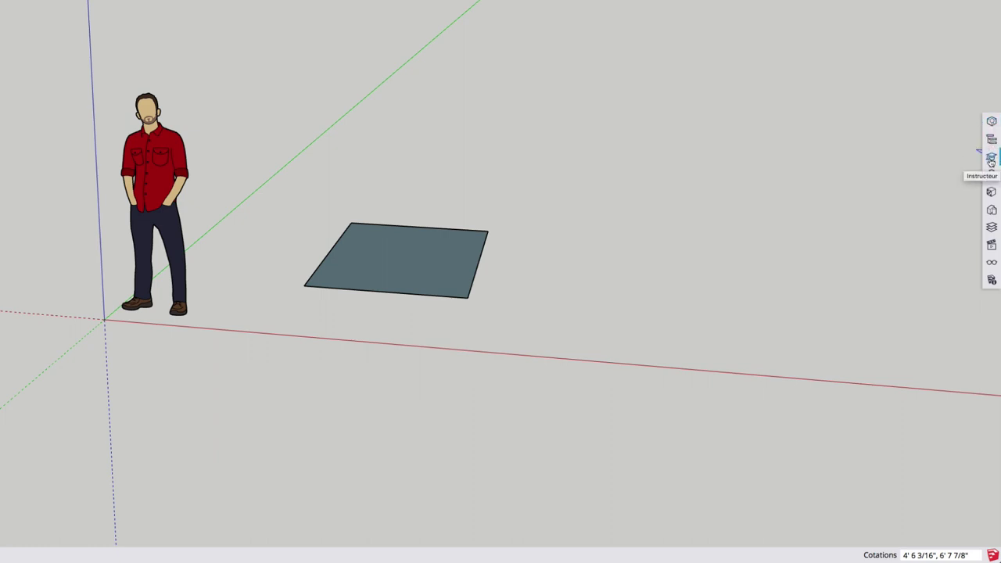
pyautogui.click(991, 158)
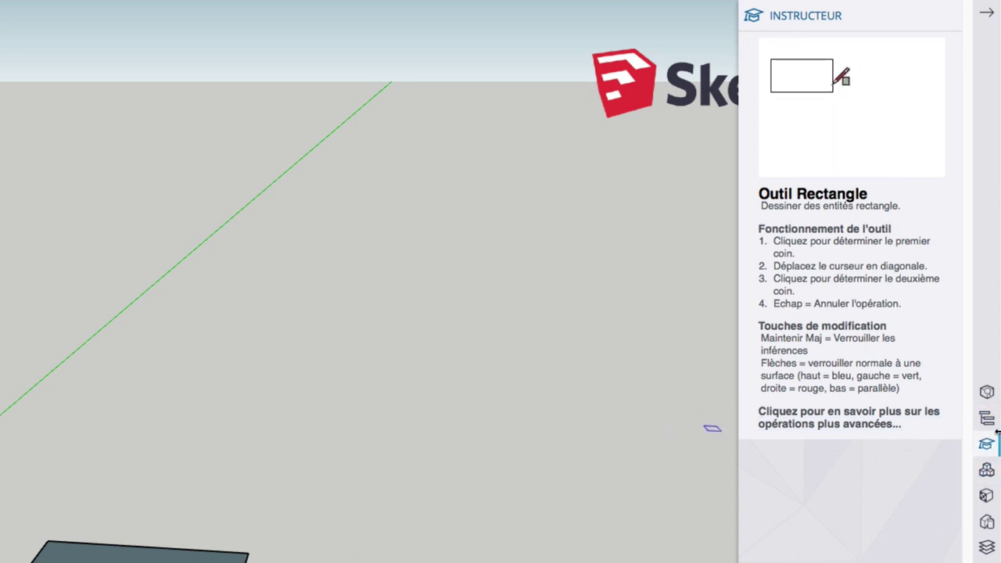
pyautogui.click(987, 12)
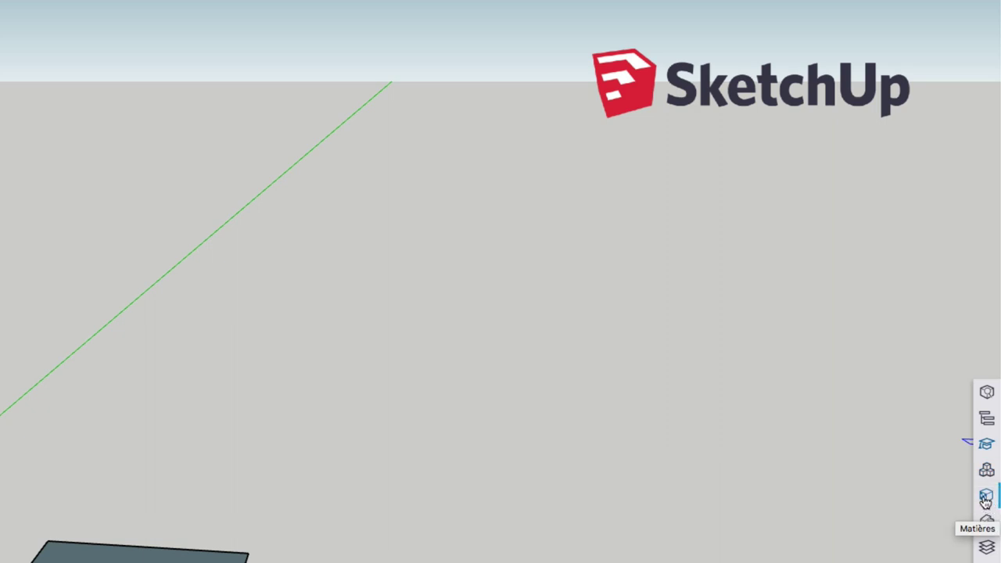
# - Open the materials panel, then zoom out and orbit until the figure, rectangle and horizon show
pyautogui.click(985, 497)
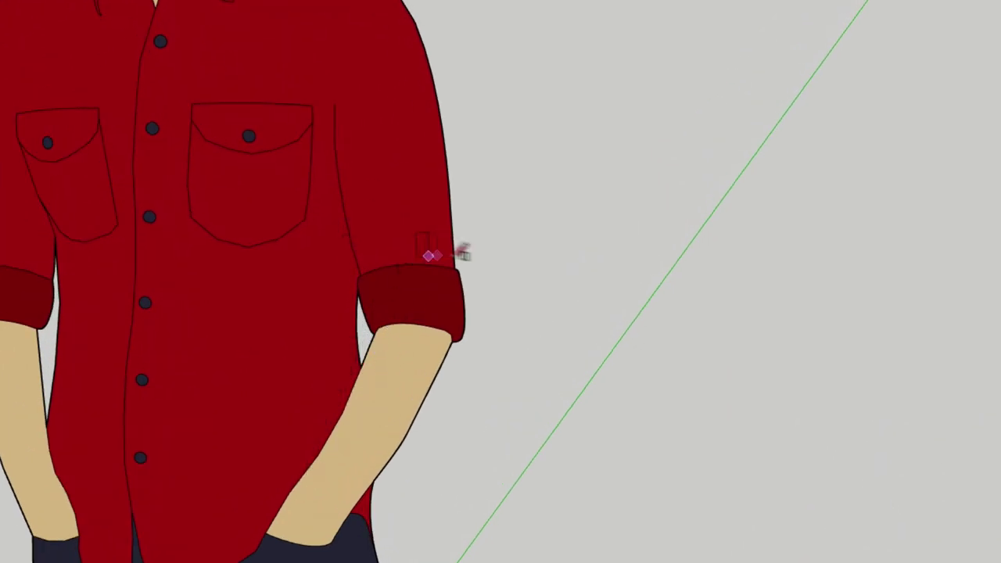
pyautogui.scroll(-3, 500, 279)
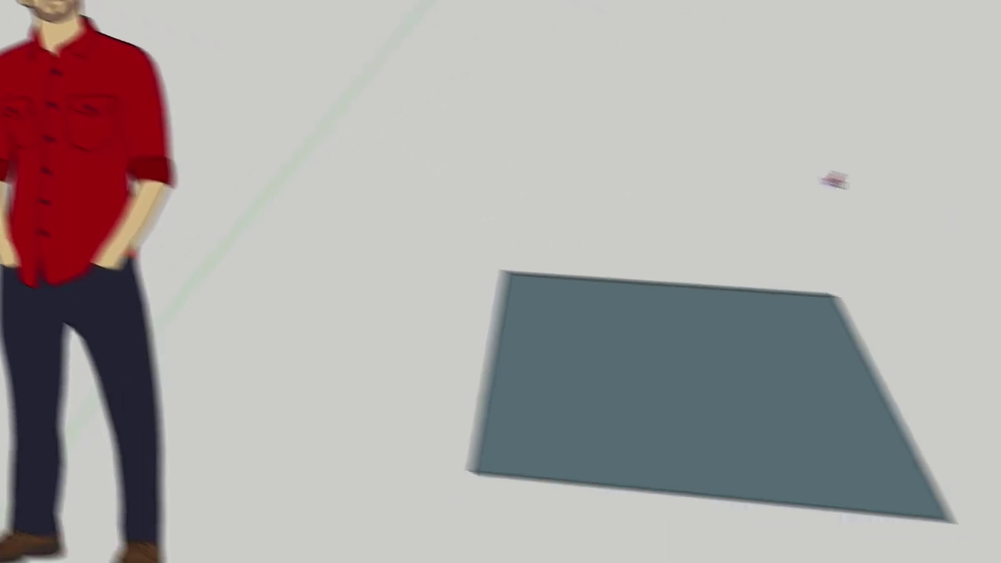
pyautogui.scroll(-2, 624, 169)
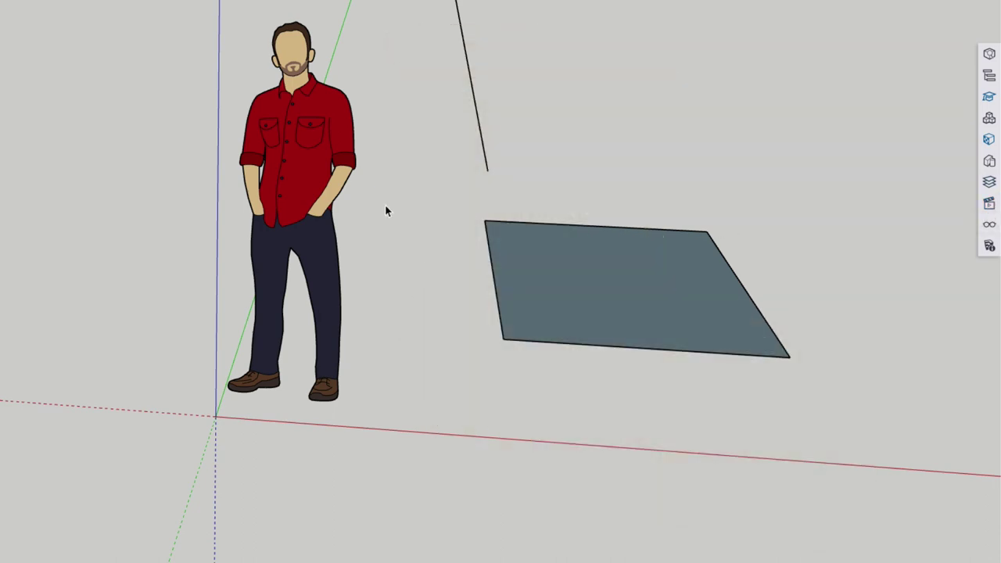
pyautogui.moveTo(384, 204)
pyautogui.mouseDown(button='middle')
pyautogui.moveTo(503, 201)
pyautogui.moveTo(550, 174)
pyautogui.mouseUp(button='middle')
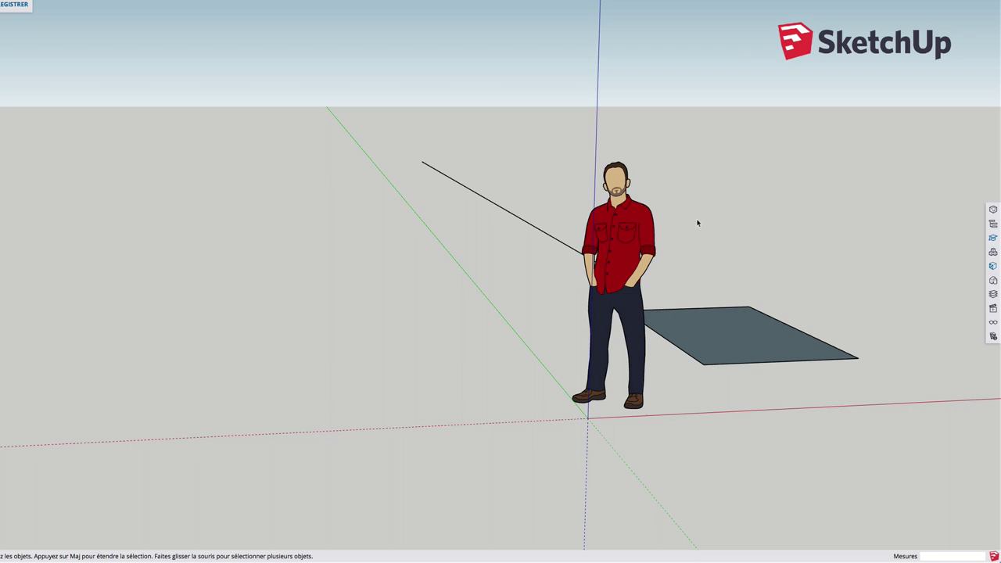
pyautogui.moveTo(835, 255)
pyautogui.mouseDown(button='middle')
pyautogui.moveTo(617, 243)
pyautogui.moveTo(806, 258)
pyautogui.mouseUp(button='middle')
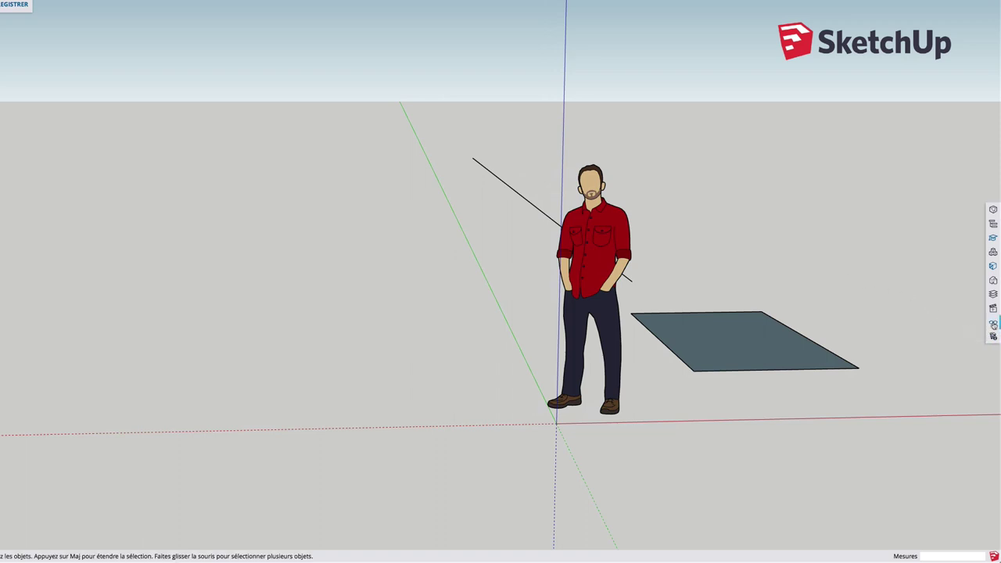
# - In the Display tray's model info, set length units to 0.0cm, review dimension settings, and close the tray
pyautogui.click(992, 323)
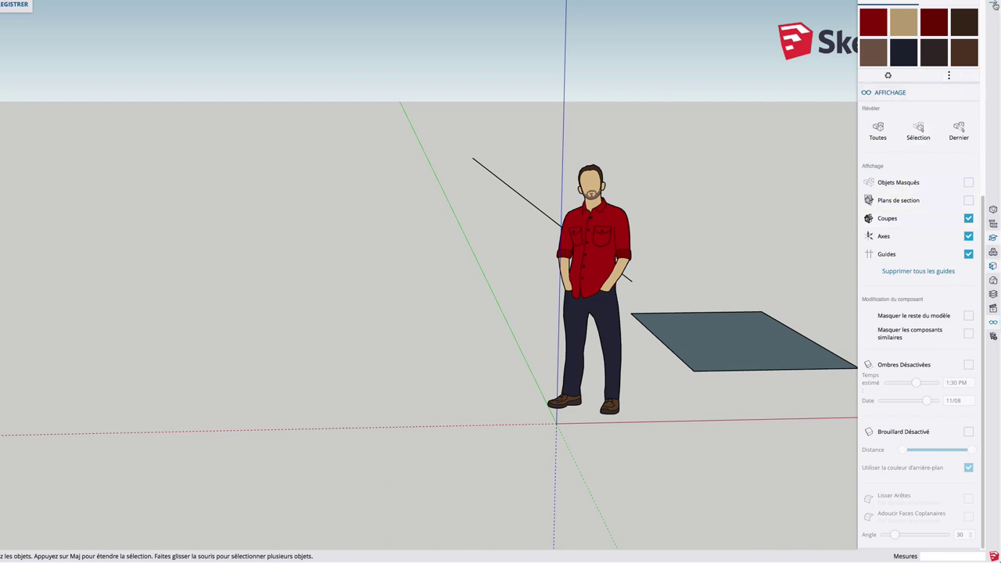
pyautogui.click(993, 337)
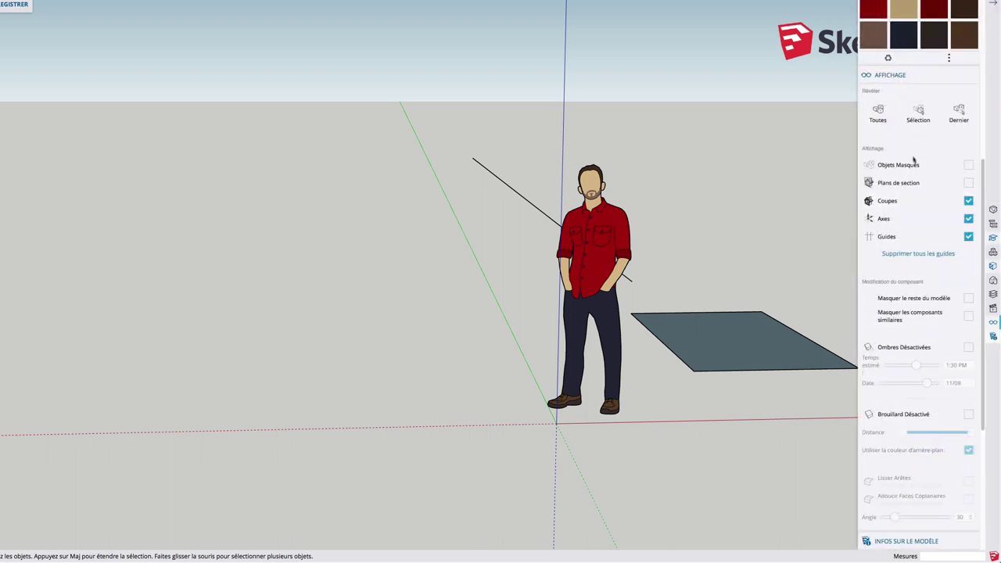
pyautogui.scroll(-3, 918, 179)
pyautogui.scroll(-3, 918, 179)
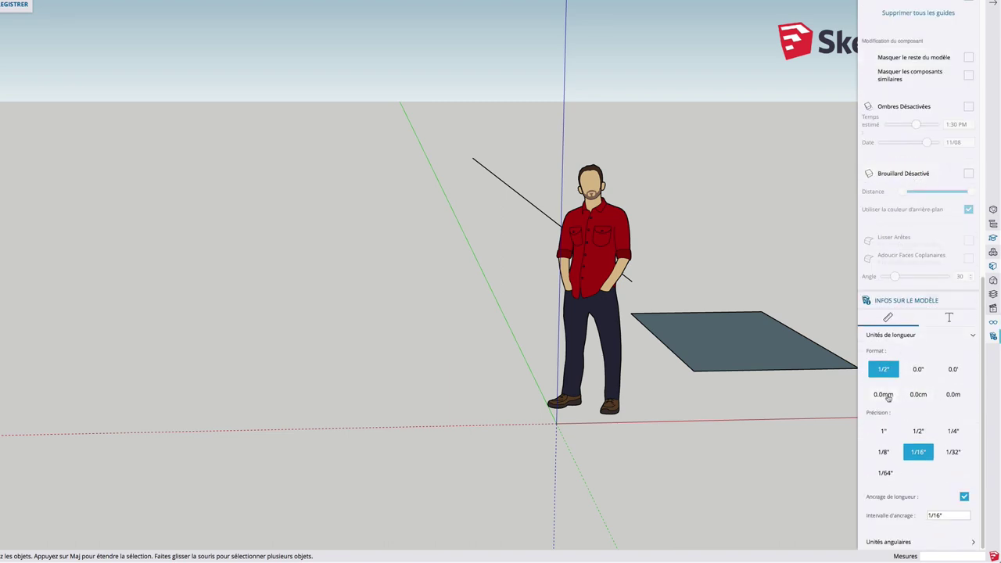
pyautogui.click(918, 396)
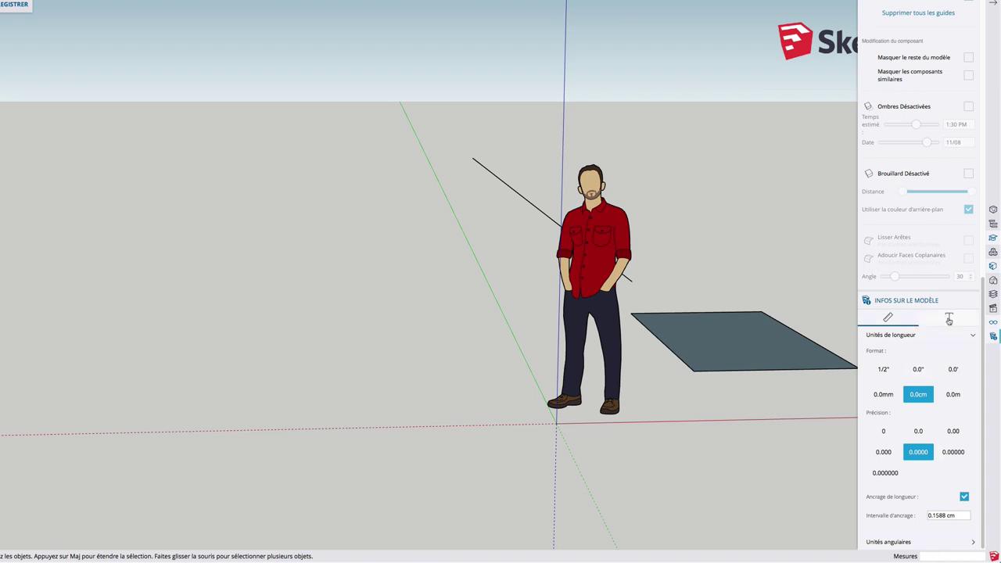
pyautogui.click(949, 319)
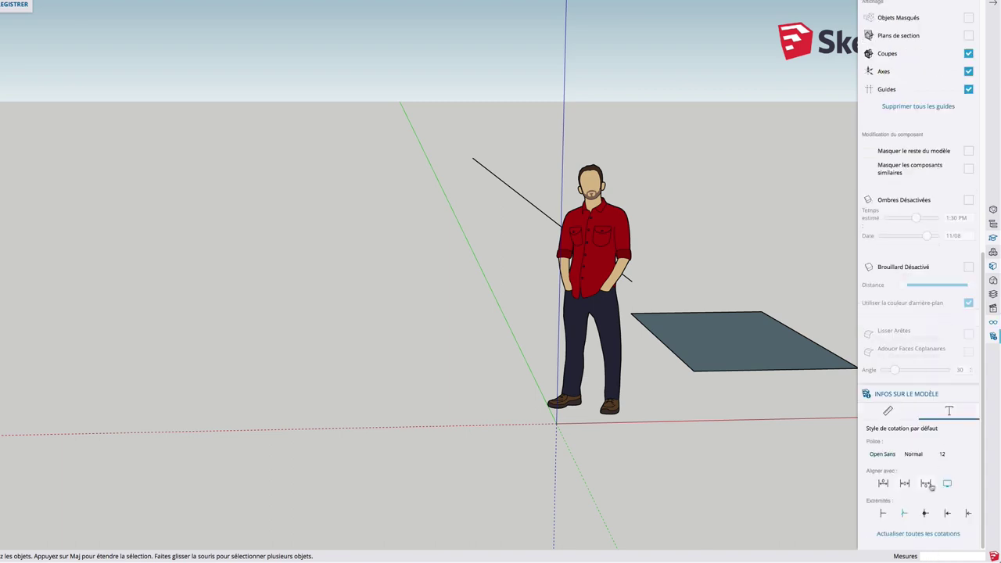
pyautogui.click(931, 460)
pyautogui.click(994, 5)
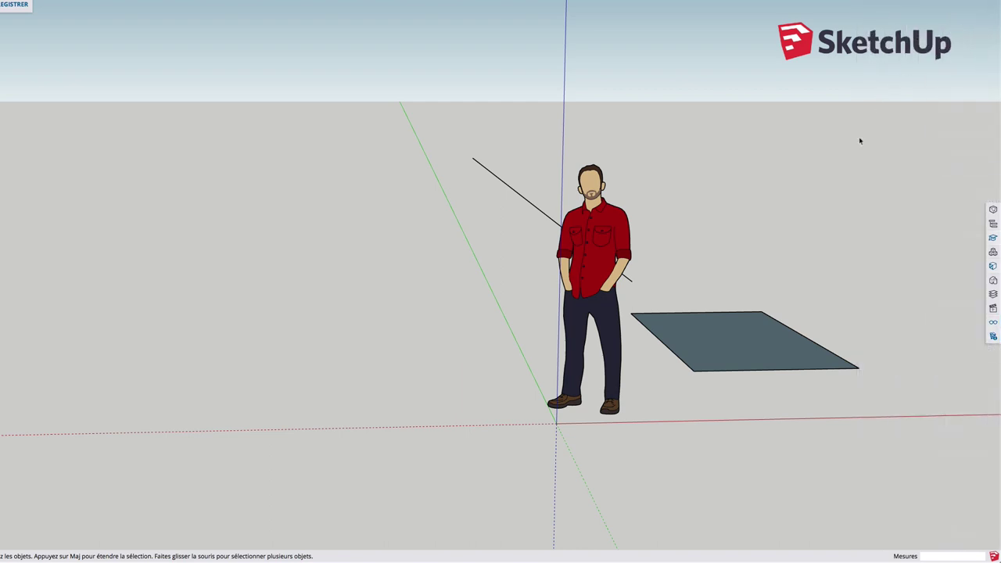
# - Tilt the view down to hide the sky, then look at the Trimble Connect projects page and return
pyautogui.scroll(-3, 829, 172)
pyautogui.scroll(3, 829, 173)
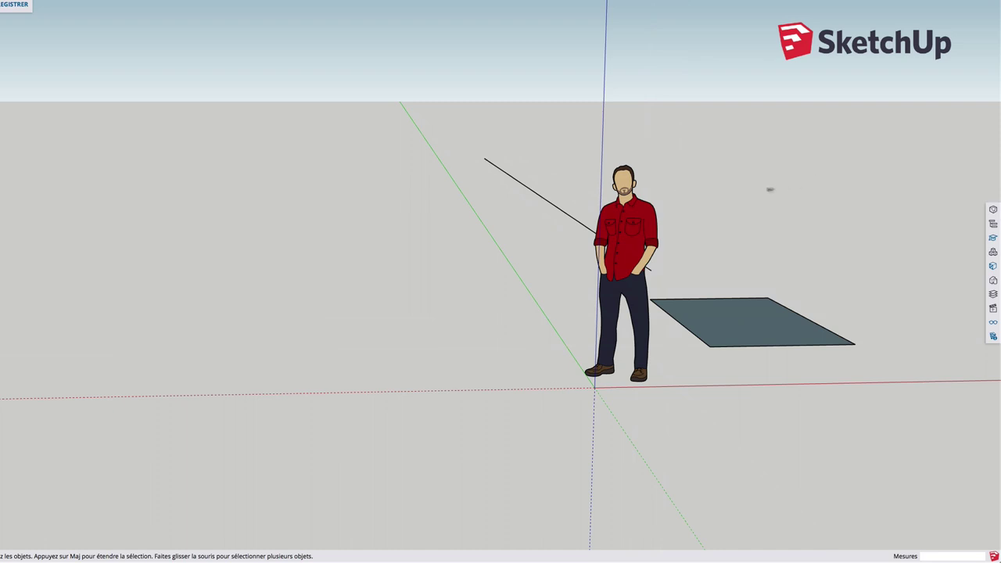
pyautogui.moveTo(803, 191)
pyautogui.mouseDown(button='middle')
pyautogui.moveTo(804, 203)
pyautogui.moveTo(757, 214)
pyautogui.moveTo(811, 224)
pyautogui.mouseUp(button='middle')
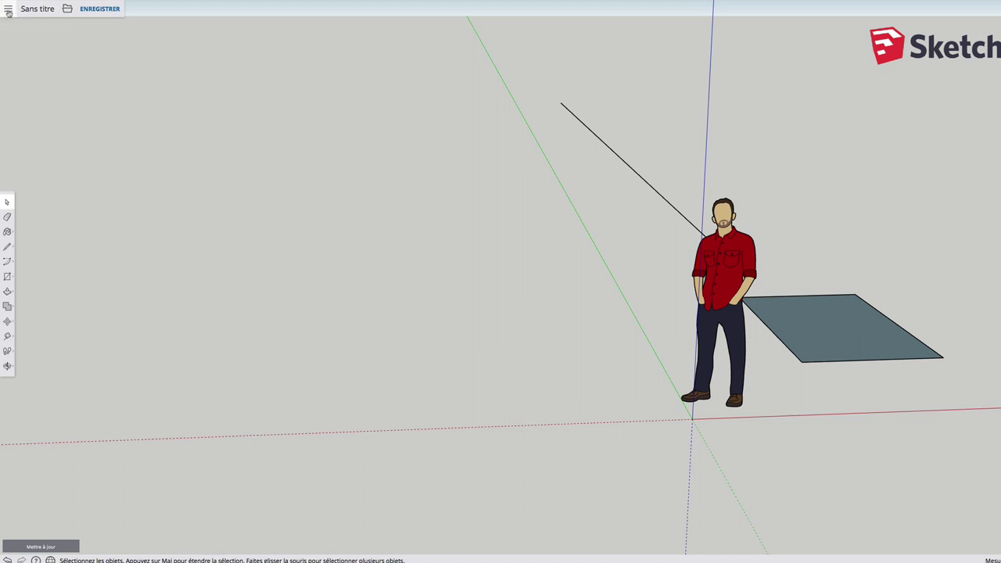
pyautogui.click(8, 11)
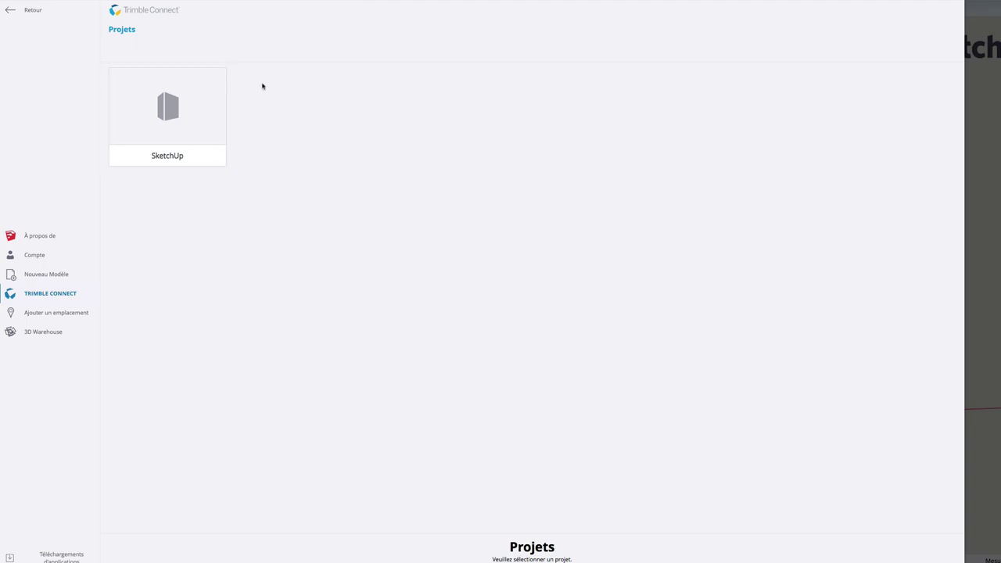
pyautogui.click(9, 10)
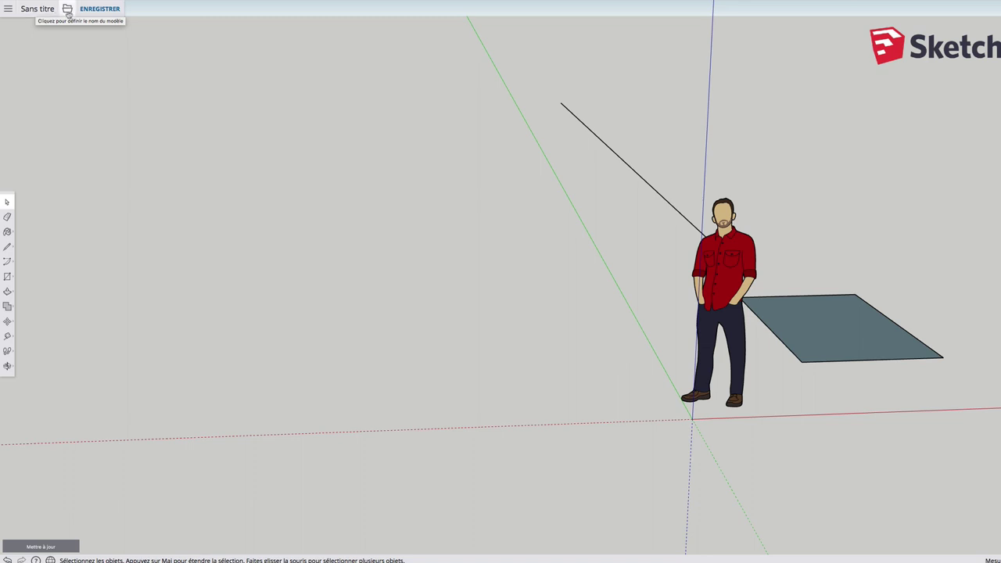
# - Look through the file operations menu, then zoom out so the figure and rectangle sit small mid-scene
pyautogui.click(68, 10)
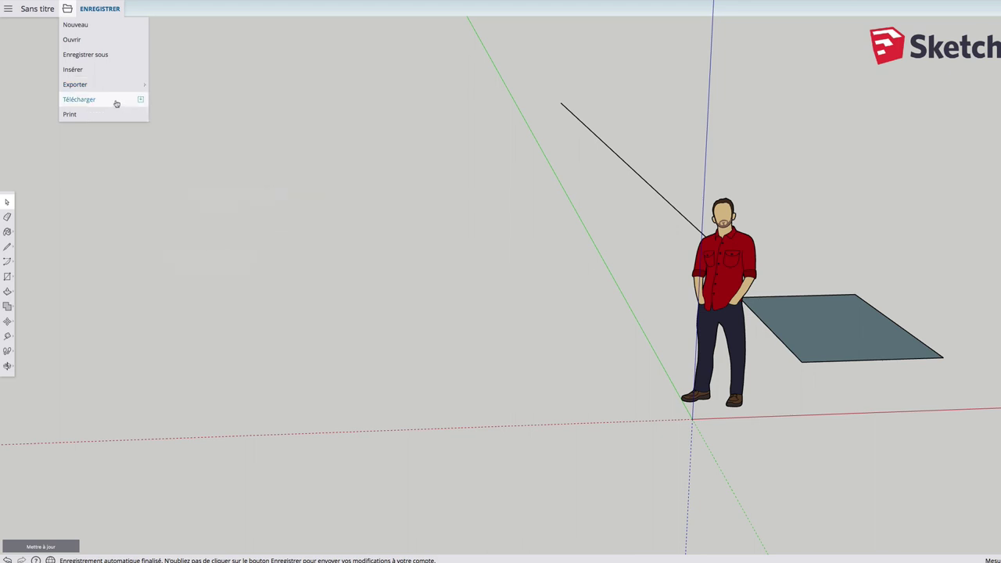
pyautogui.click(204, 40)
pyautogui.scroll(-3, 252, 157)
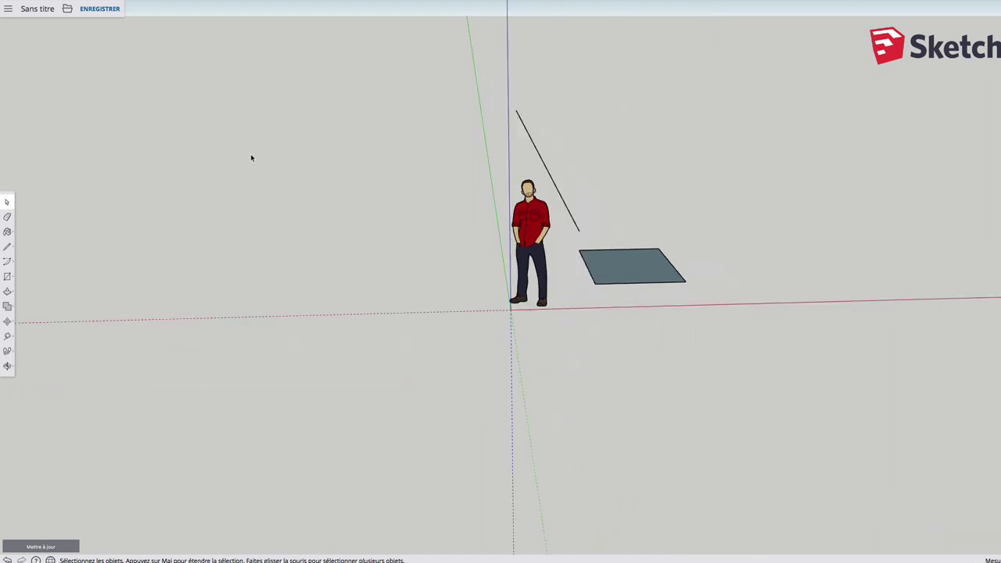
pyautogui.moveTo(344, 159)
pyautogui.mouseDown(button='middle')
pyautogui.moveTo(445, 137)
pyautogui.moveTo(278, 157)
pyautogui.moveTo(336, 162)
pyautogui.mouseUp(button='middle')
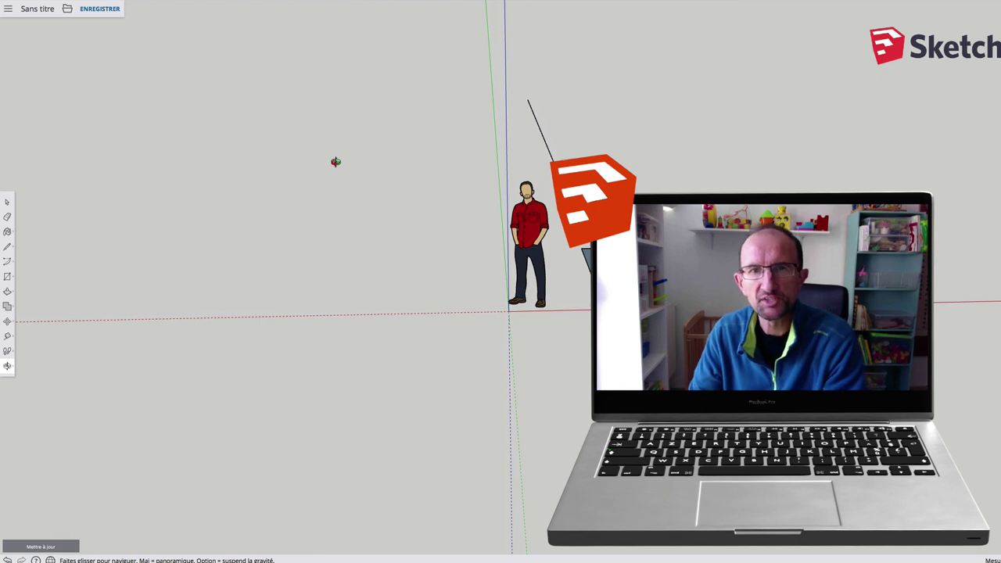